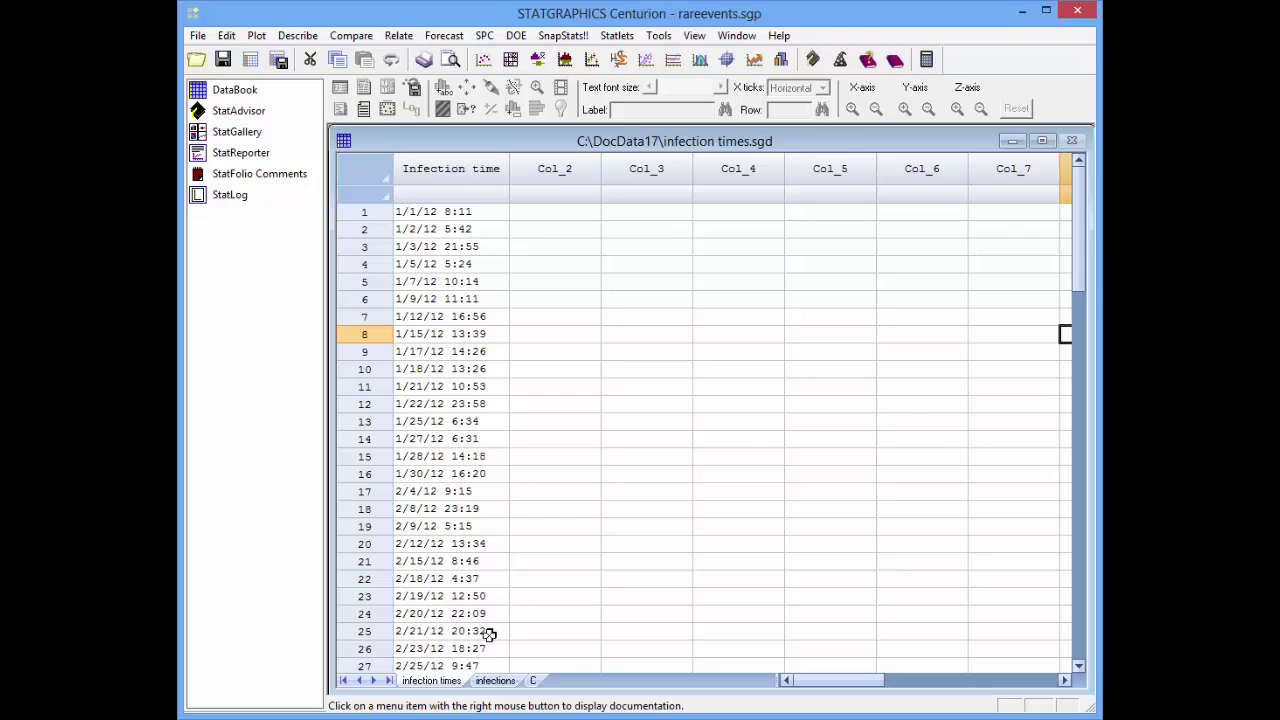
Start a rare events t Chart from the infection times sheet, using Infection time as the time-of-occurrence data.
left_click(495, 680)
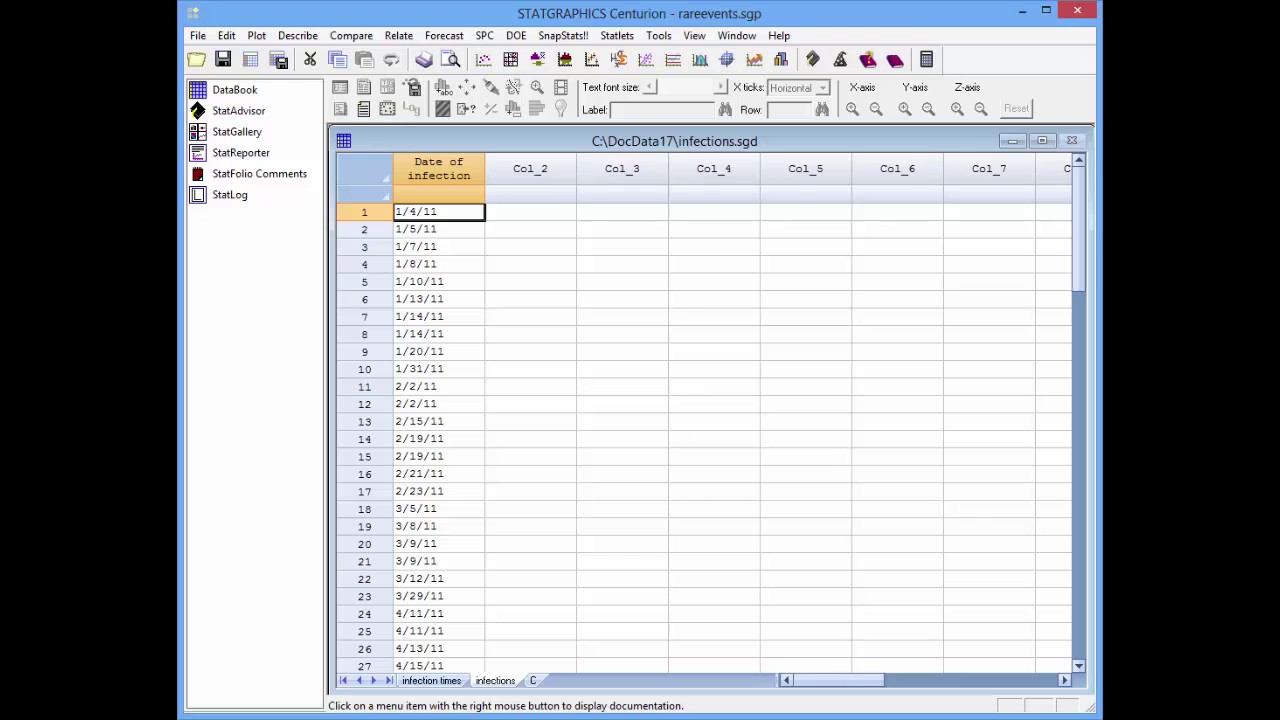
left_click(433, 680)
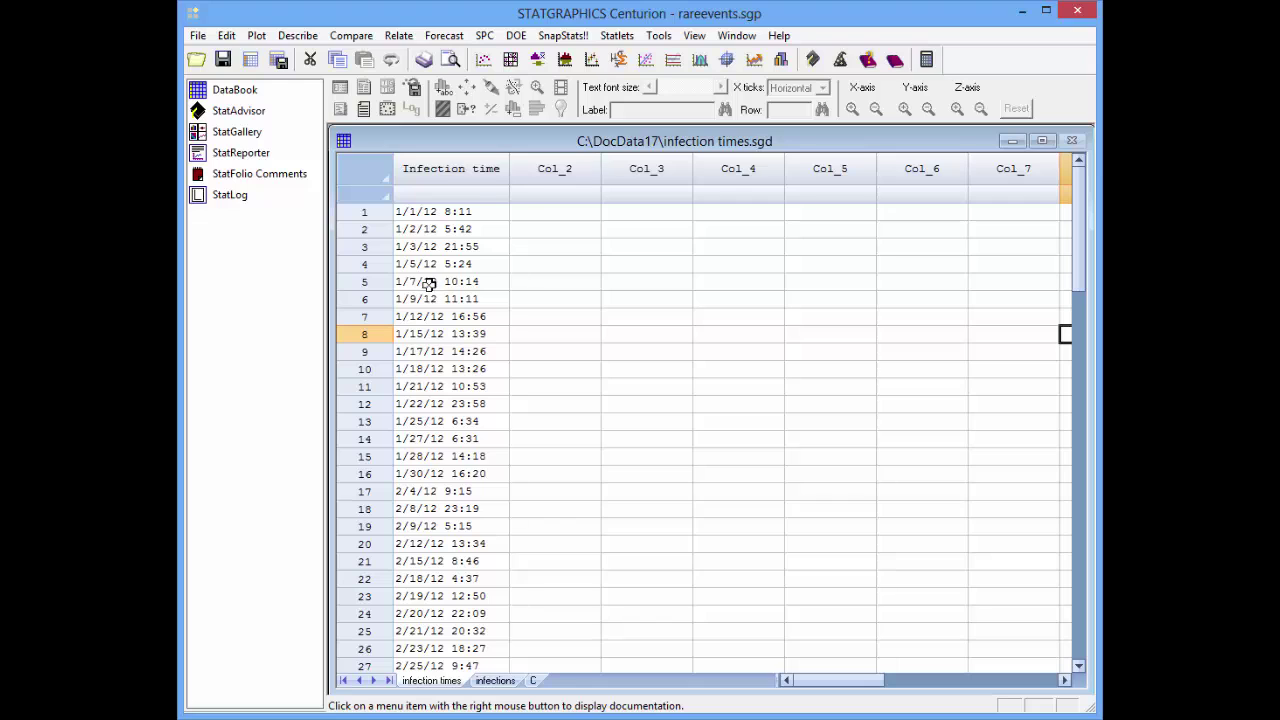
left_click(485, 37)
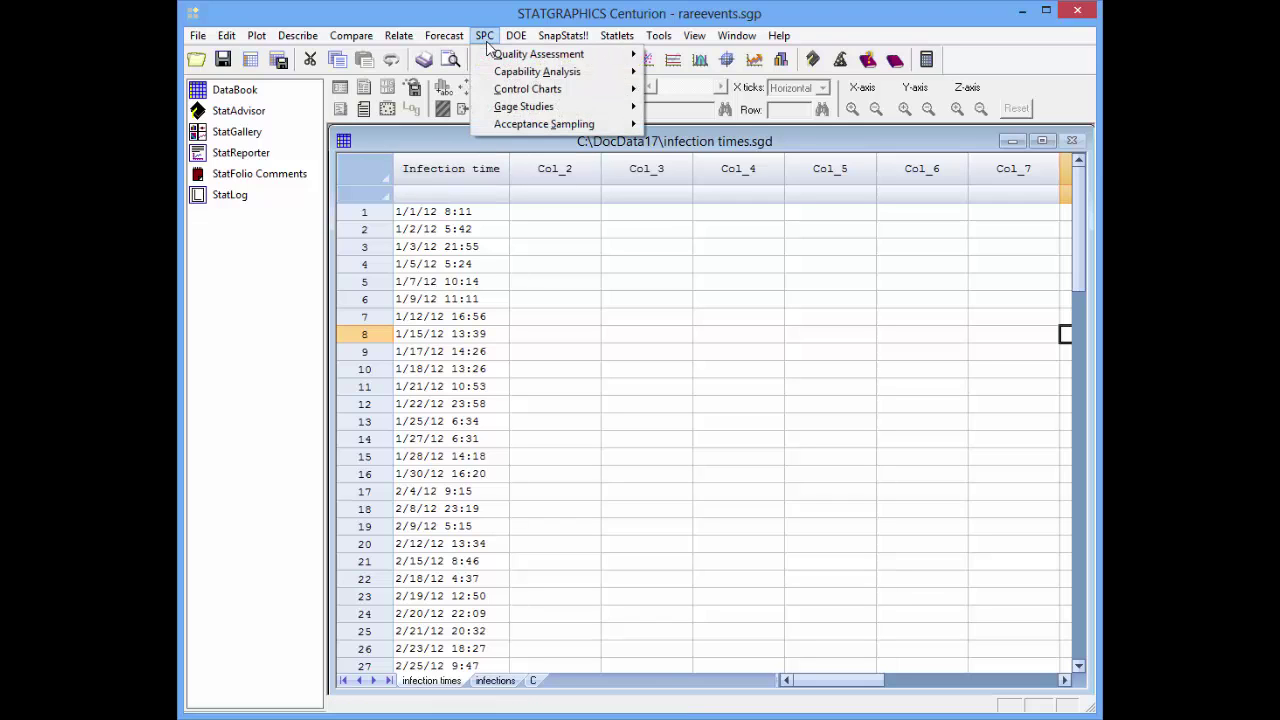
mouse_move(527, 91)
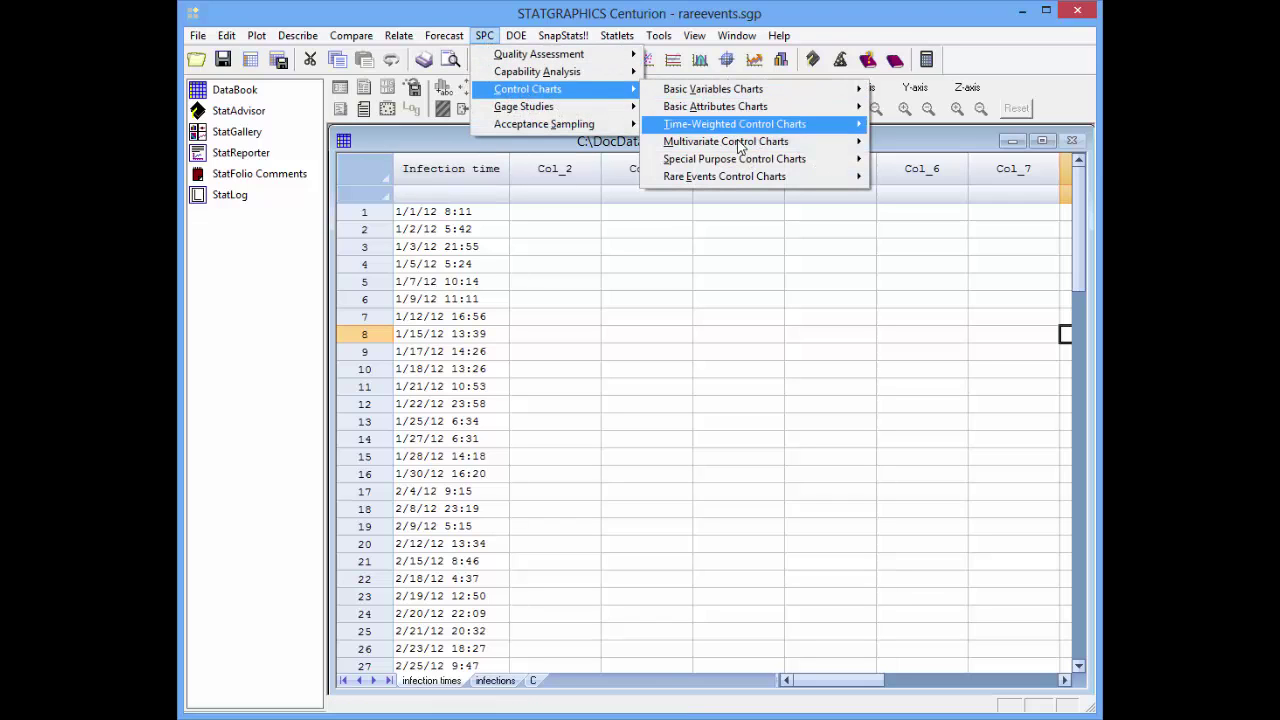
mouse_move(746, 175)
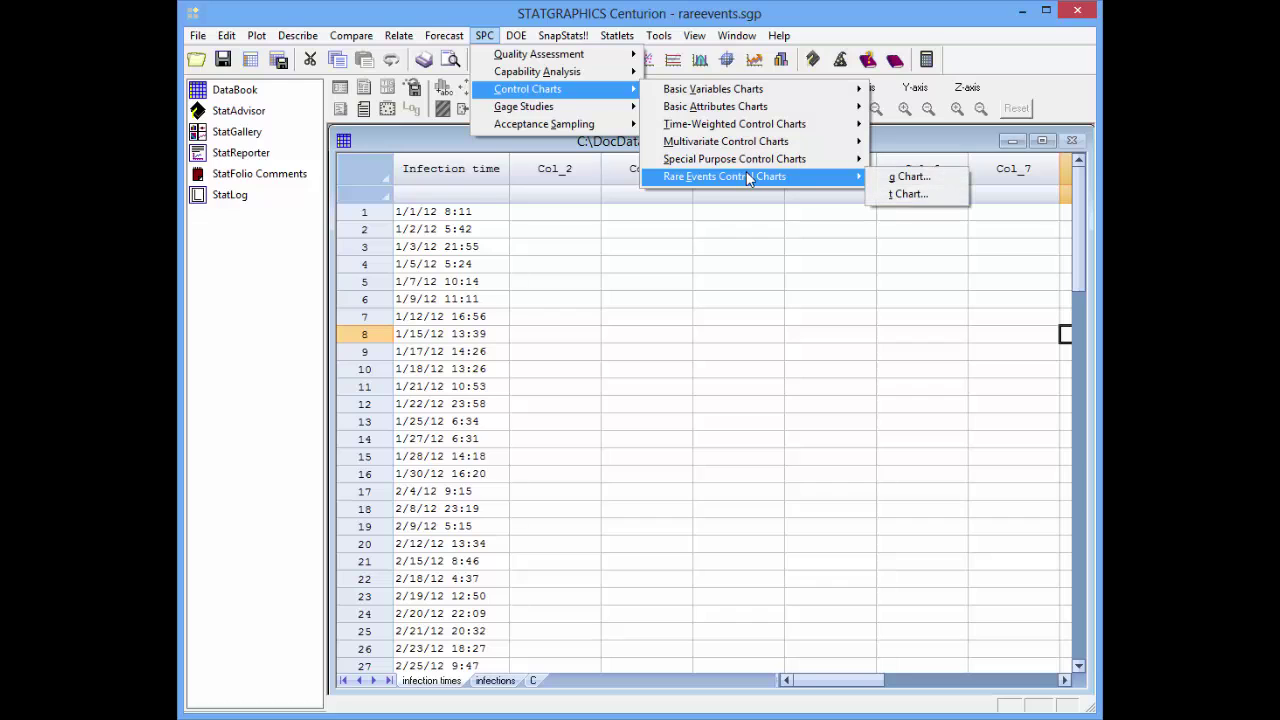
left_click(926, 195)
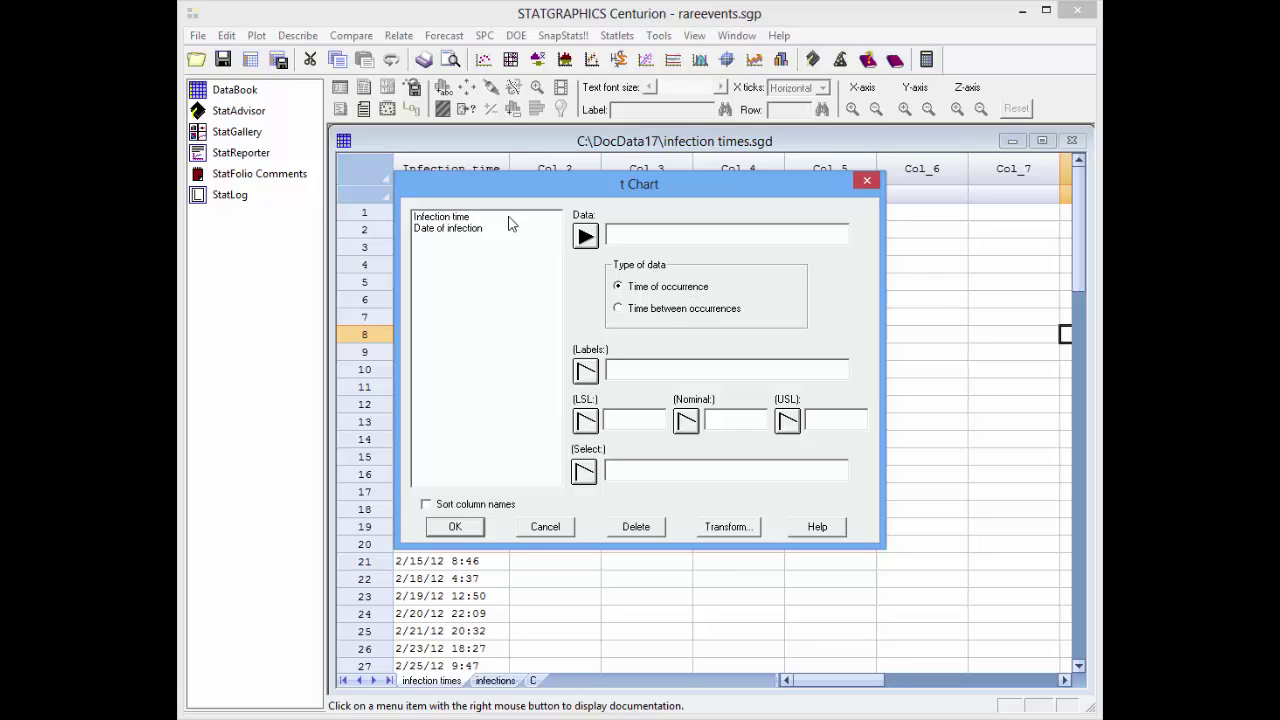
left_click(462, 219)
left_click(587, 236)
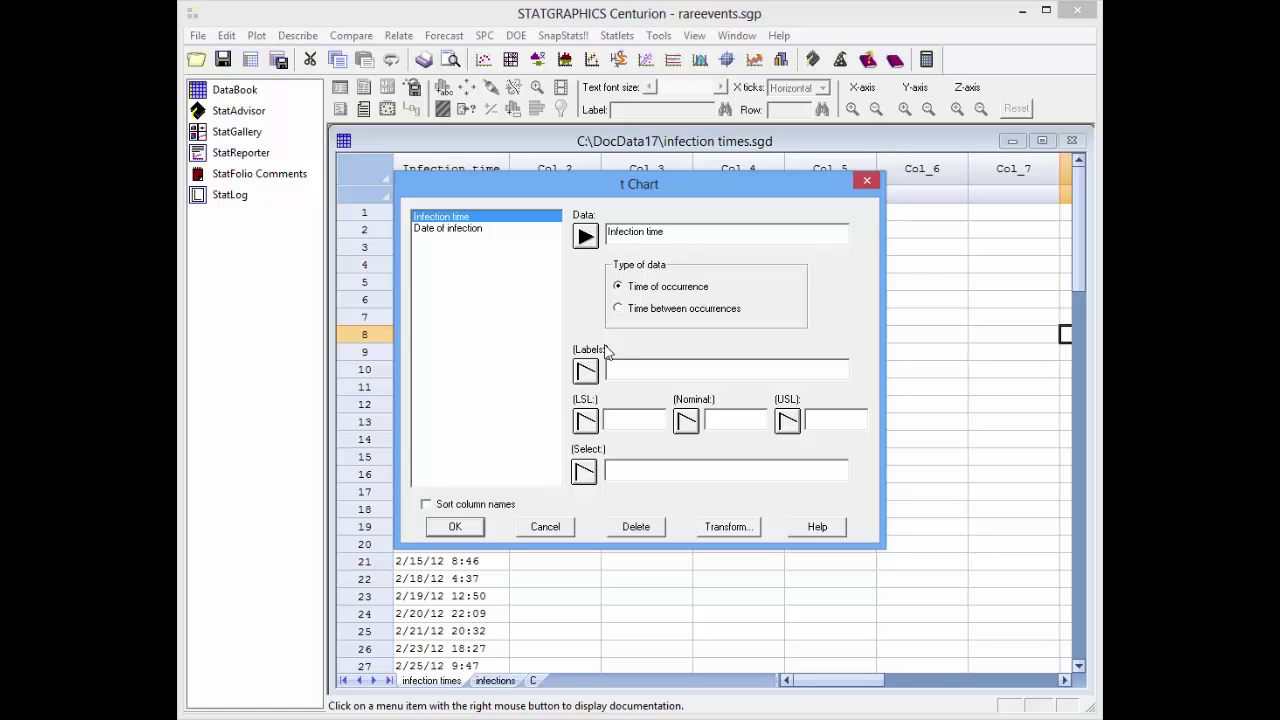
left_click(462, 530)
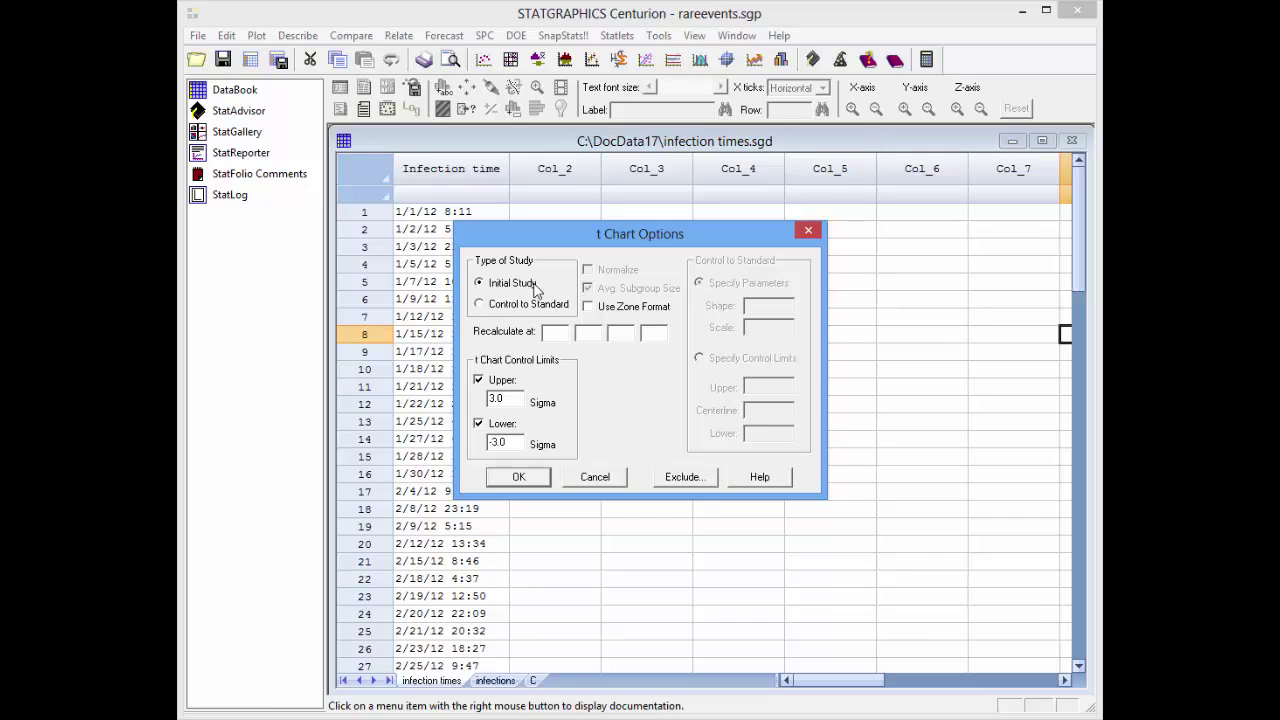
left_click(539, 305)
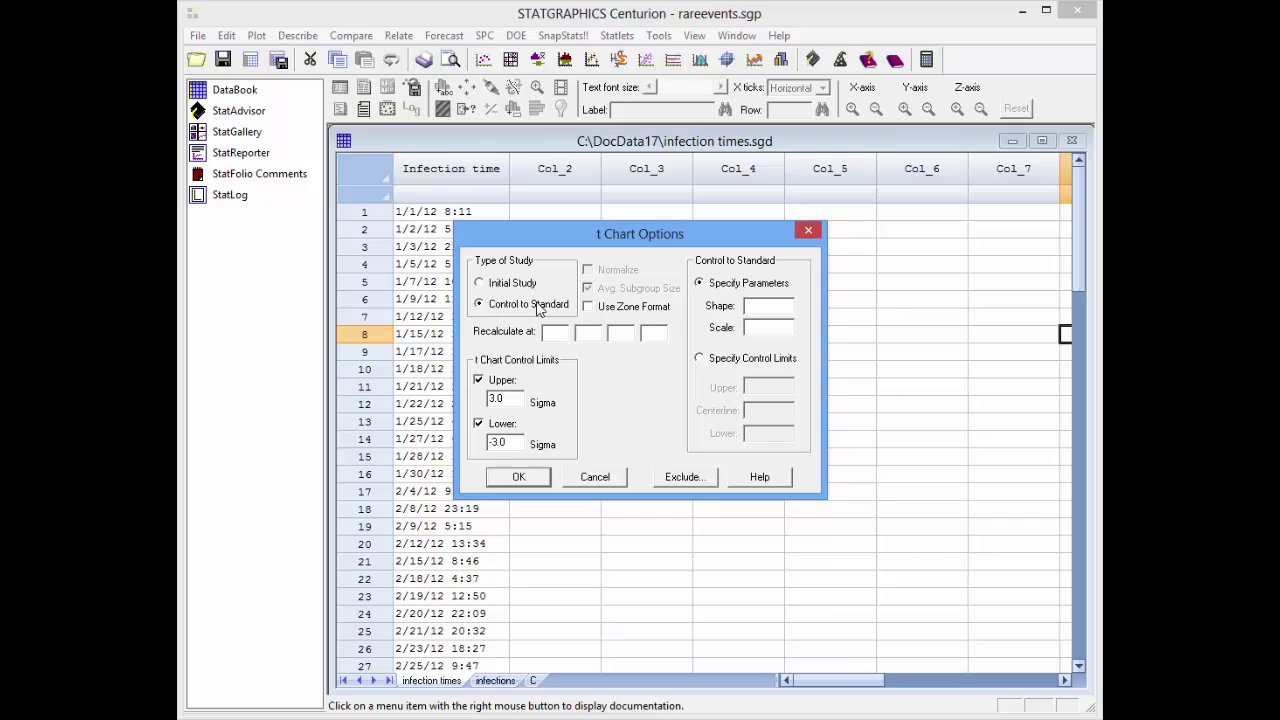
left_click(533, 289)
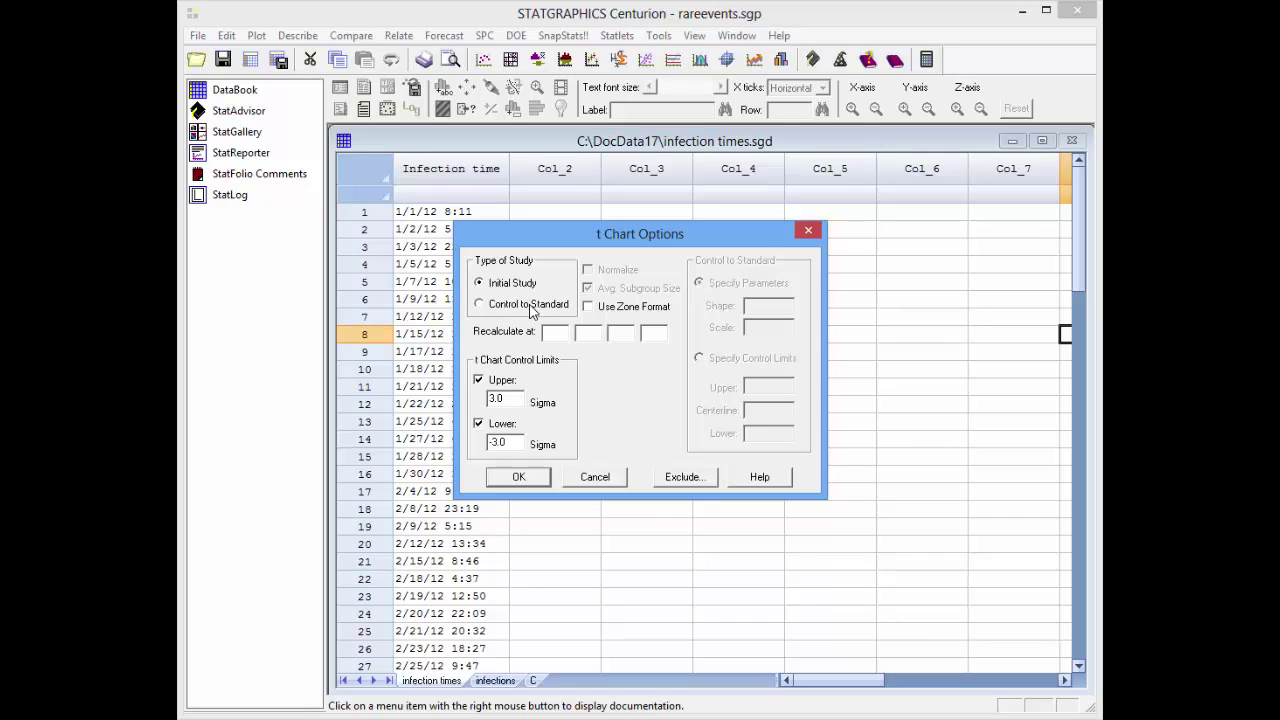
left_click(530, 306)
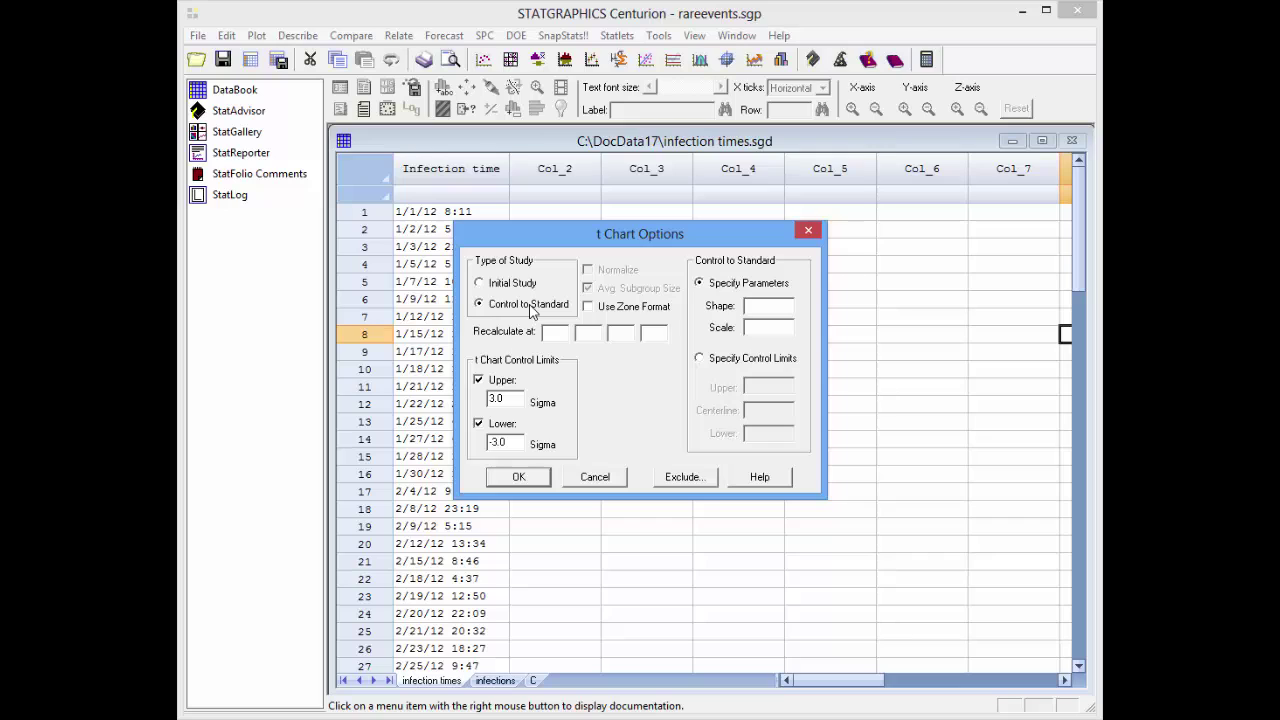
left_click(748, 305)
left_click(730, 365)
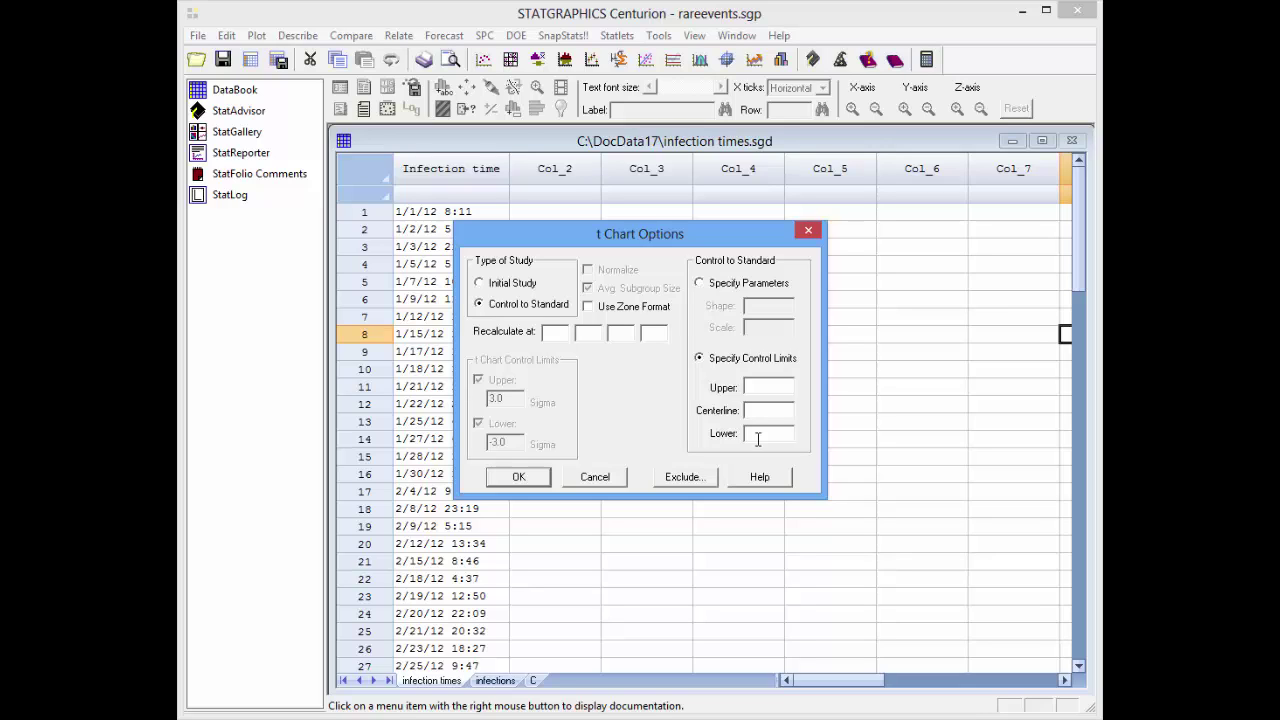
left_click(510, 288)
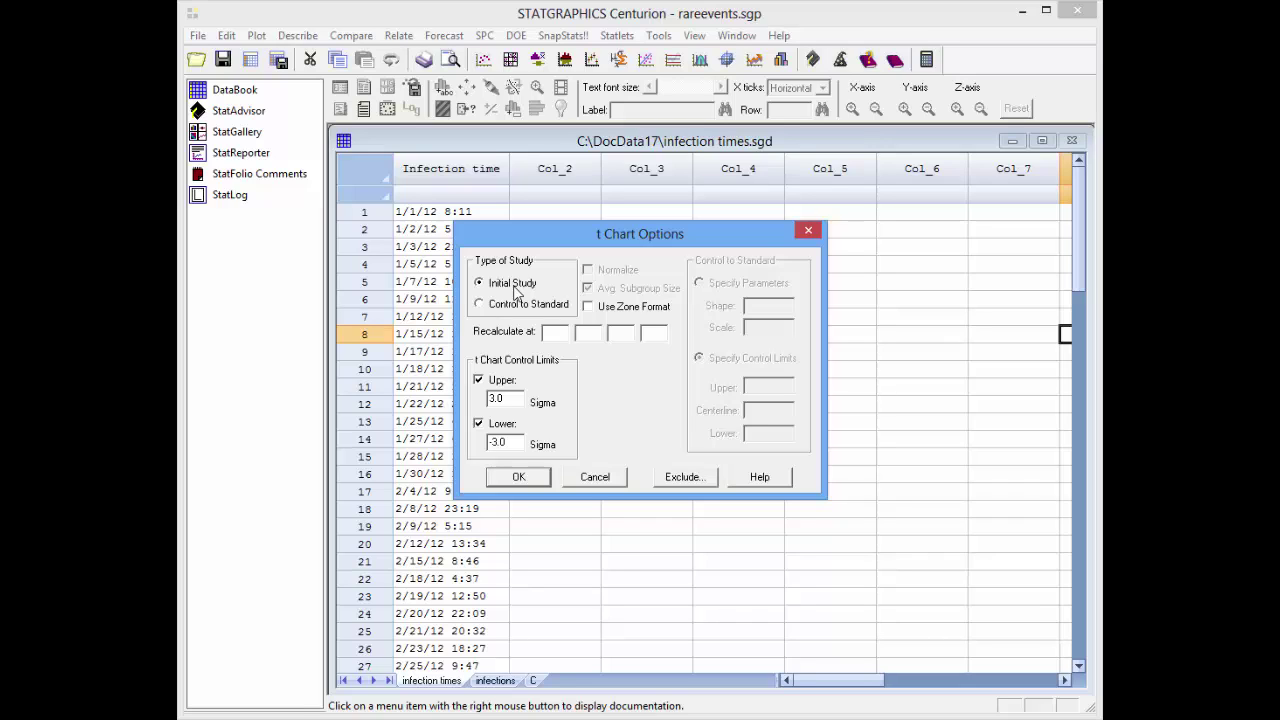
Generate the Initial Study t chart with its Analysis Summary, and enlarge the chart pane to fill the analysis window.
left_click(532, 478)
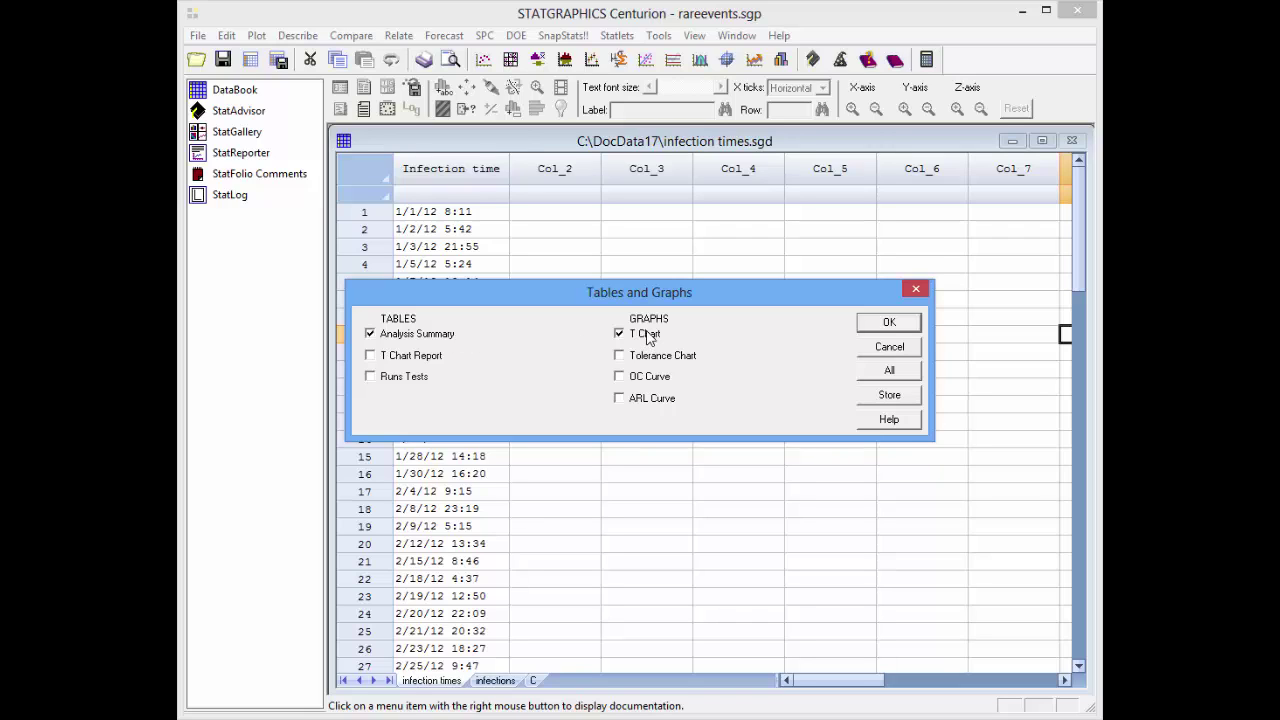
left_click(889, 323)
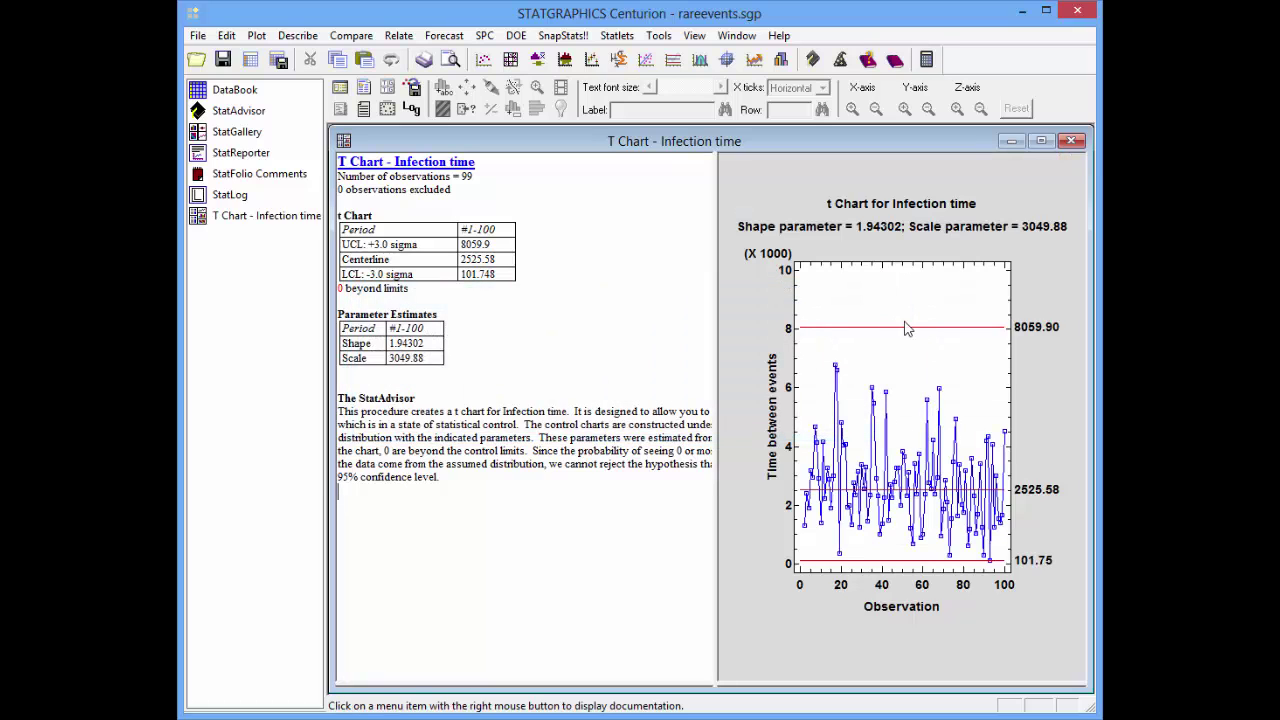
double_click(1027, 286)
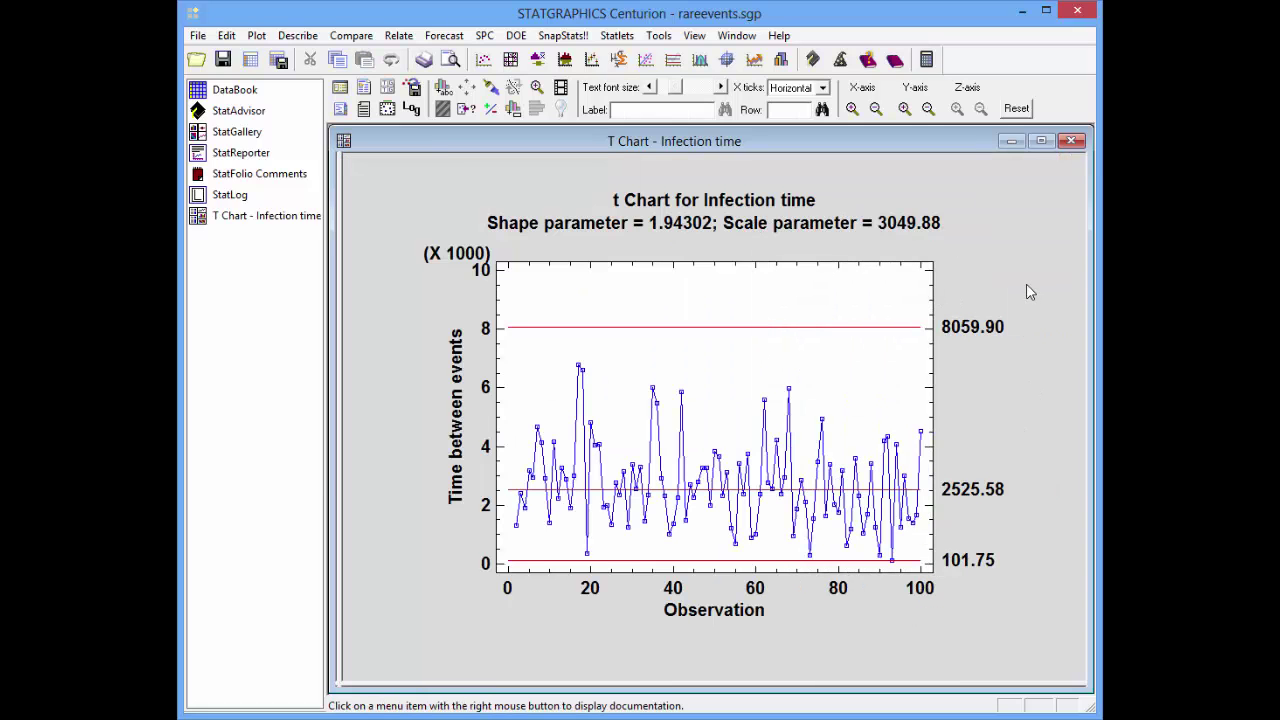
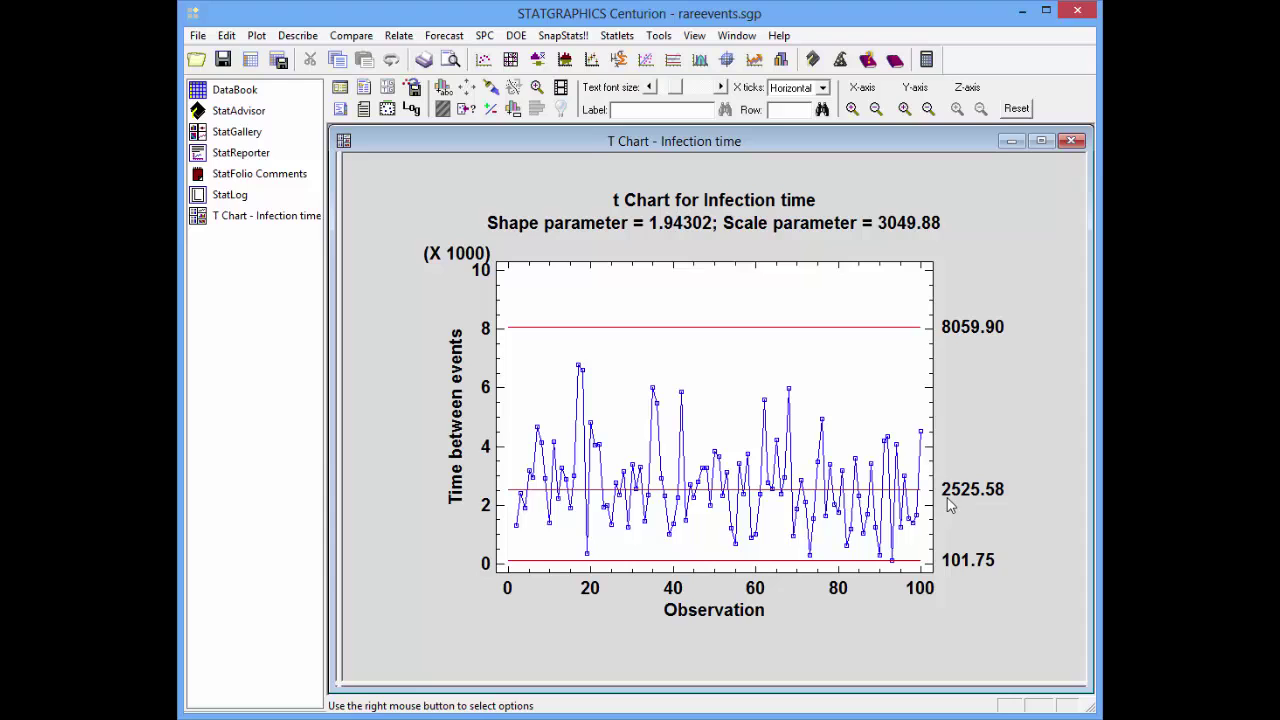
Shade the t chart's background with coloured zones between and beyond the control limits.
right_click(660, 302)
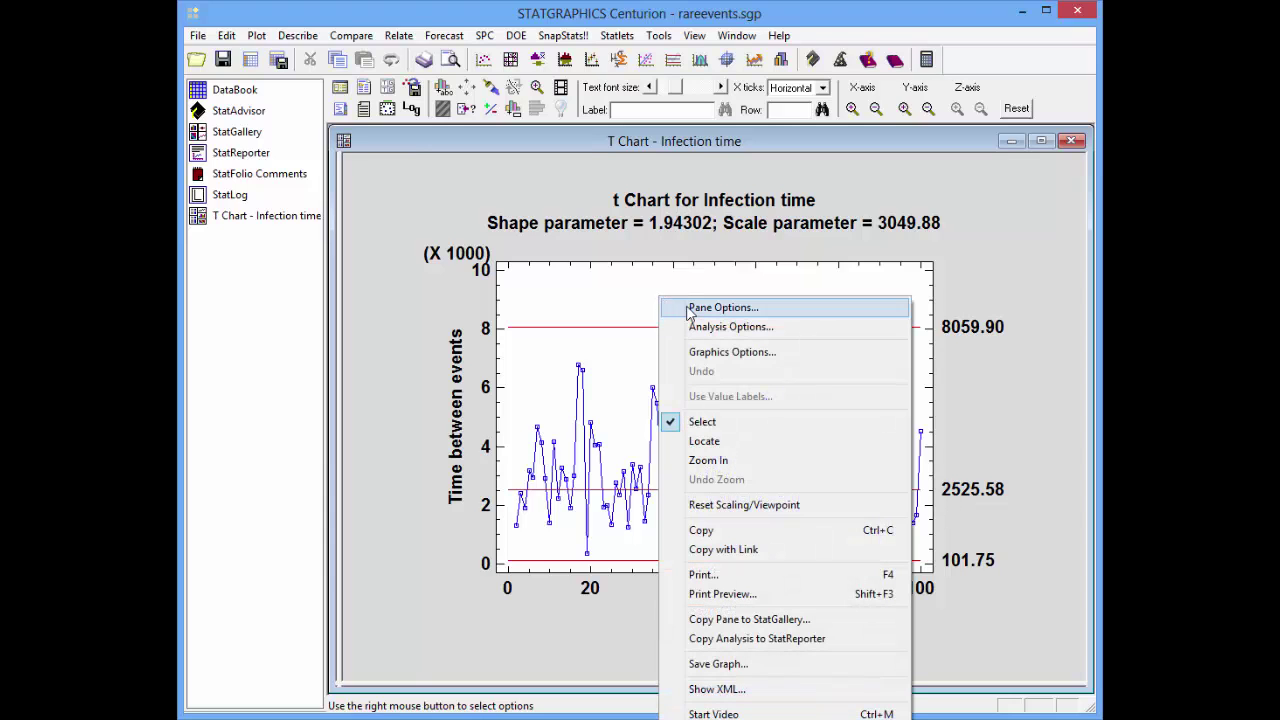
left_click(693, 309)
left_click(568, 481)
left_click(750, 245)
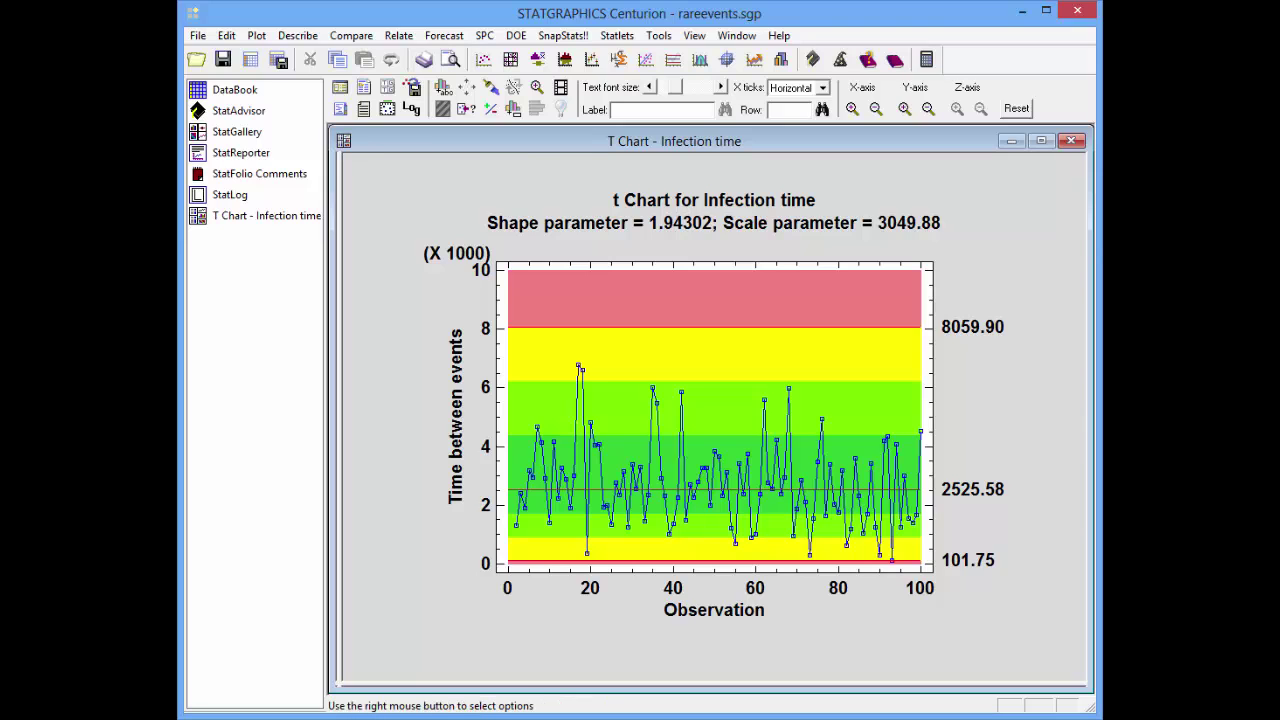
Start a rare events g Chart from the infections sheet, using Date of infection as the time-of-occurrence data.
left_click(243, 91)
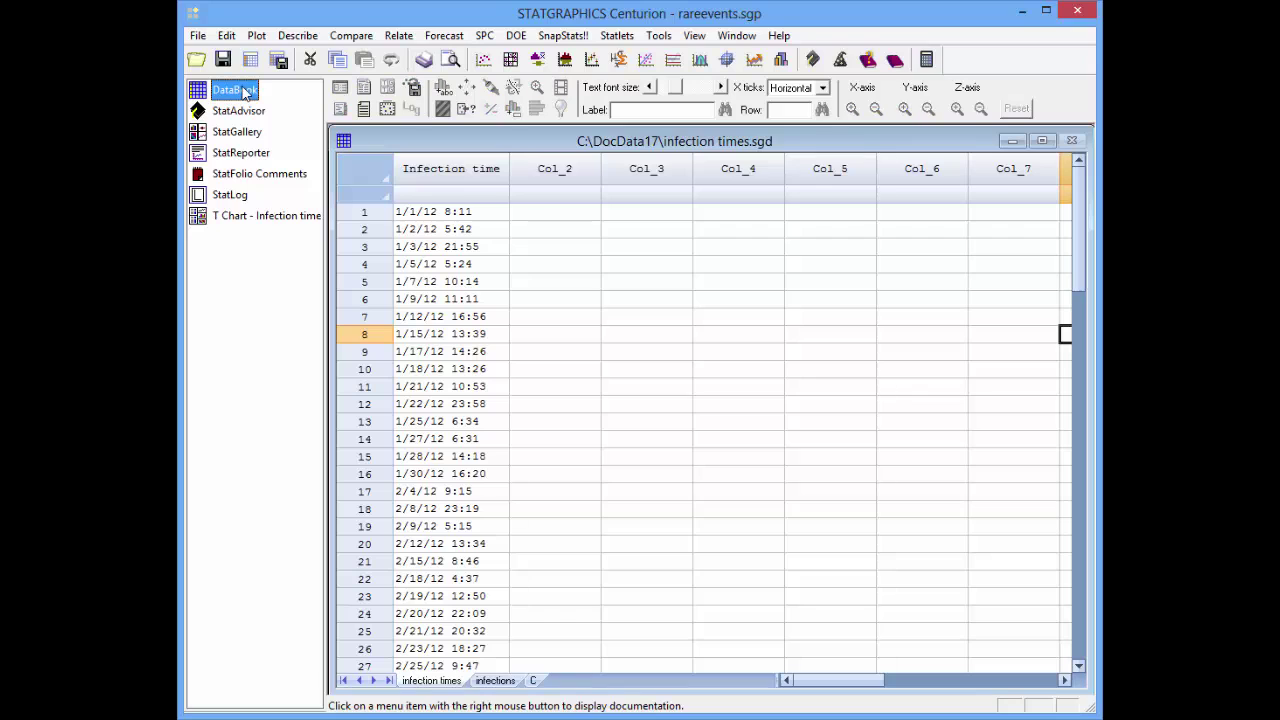
left_click(497, 681)
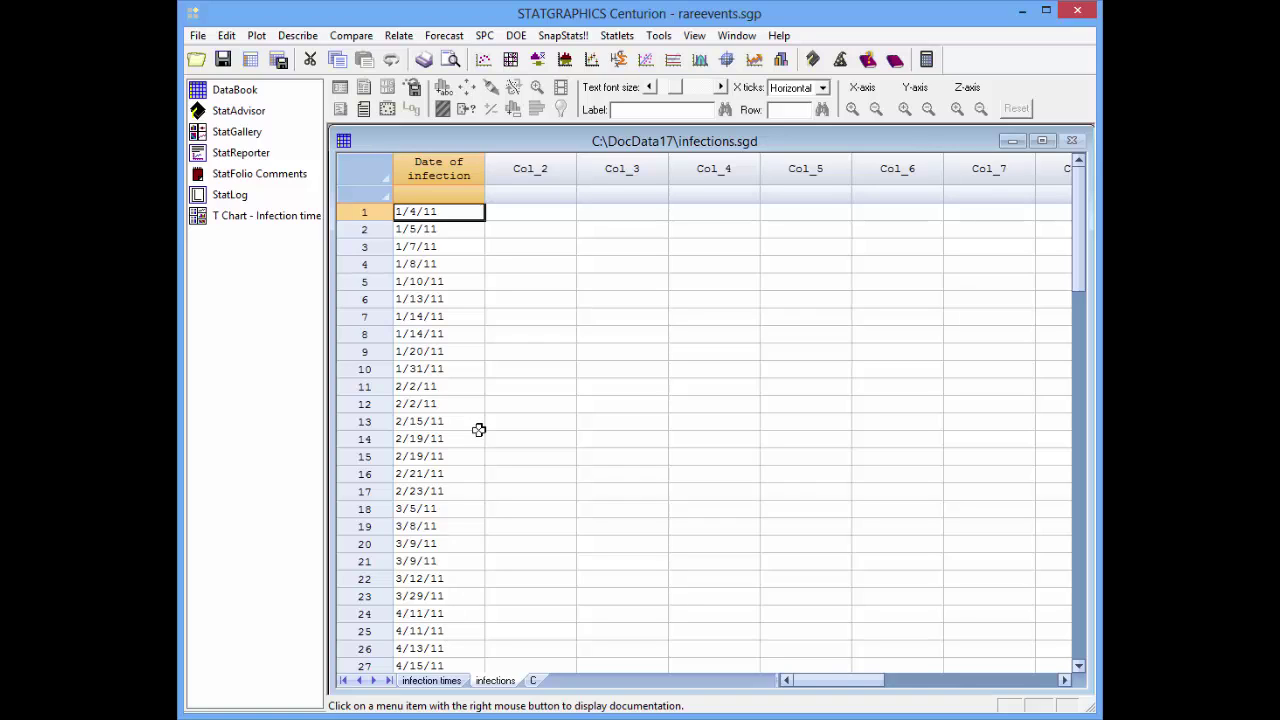
left_click(484, 37)
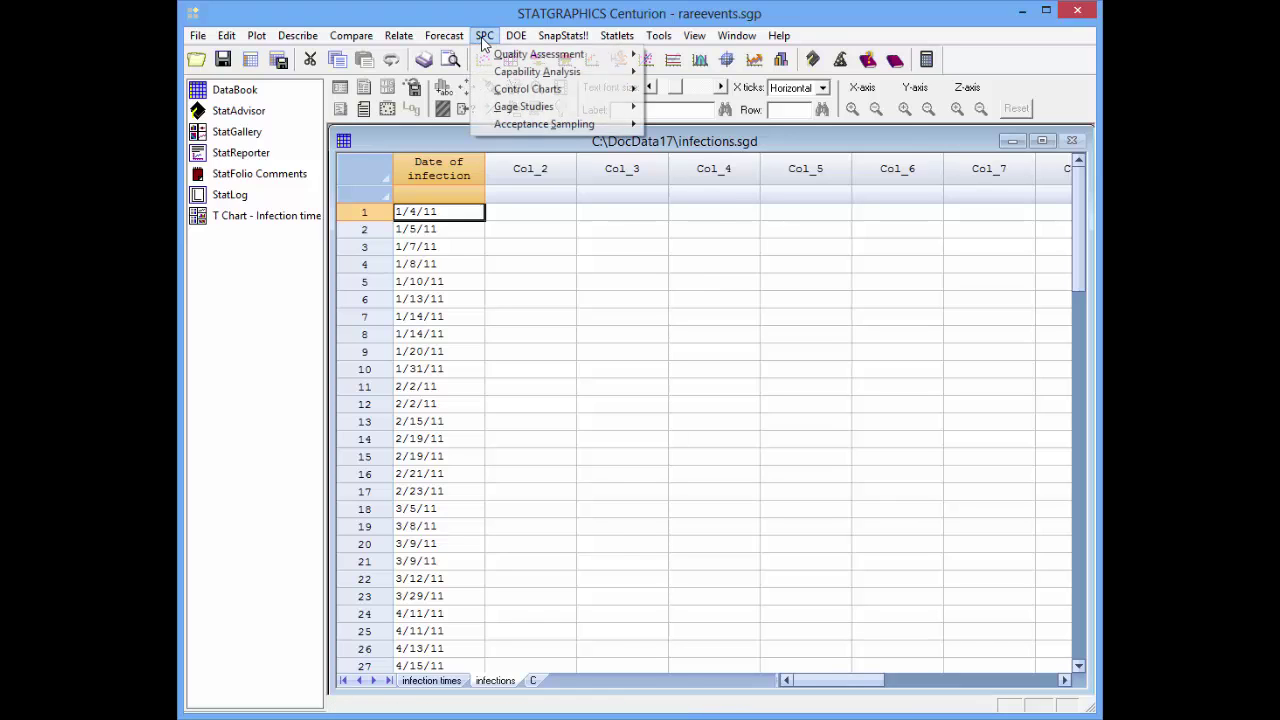
mouse_move(528, 90)
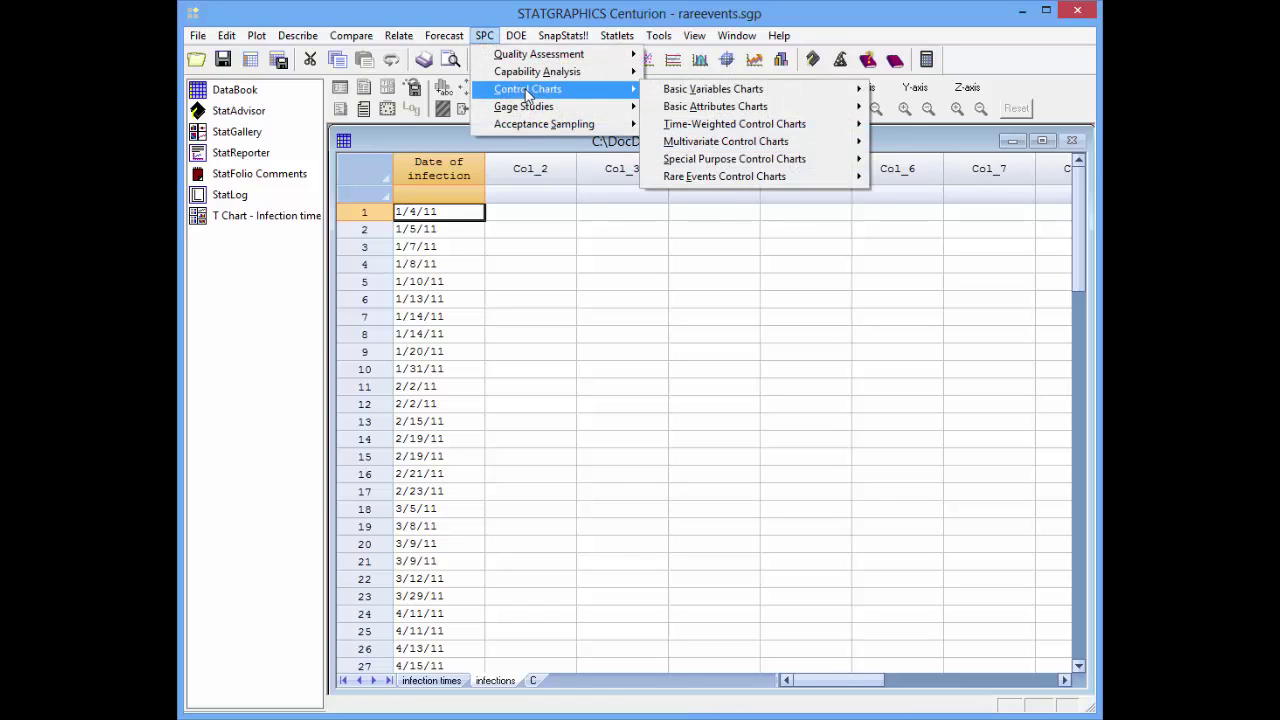
mouse_move(763, 175)
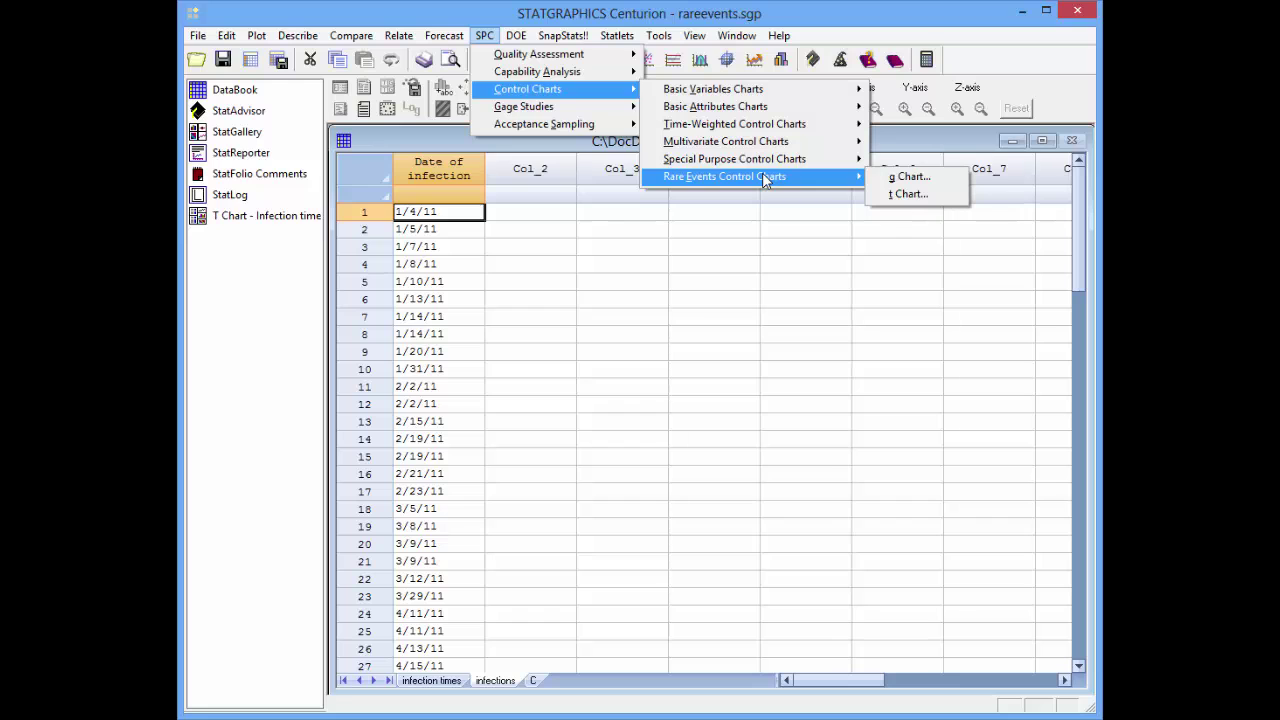
left_click(907, 178)
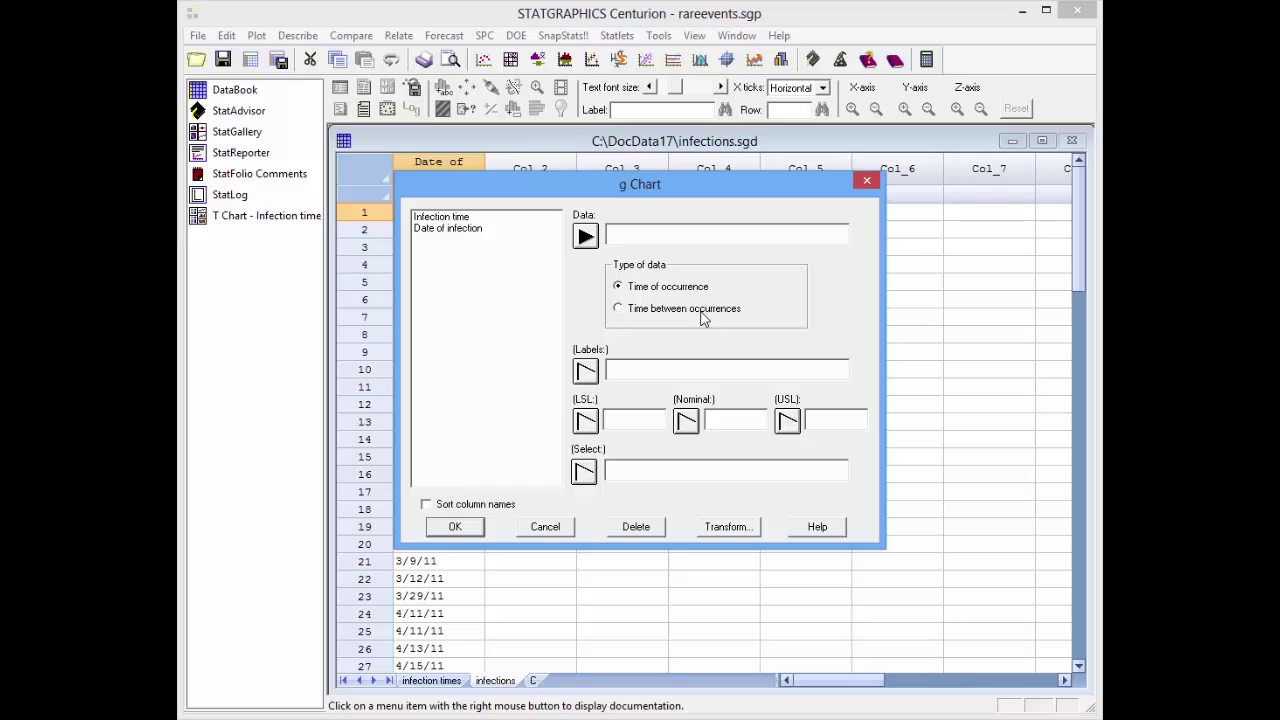
left_click(482, 231)
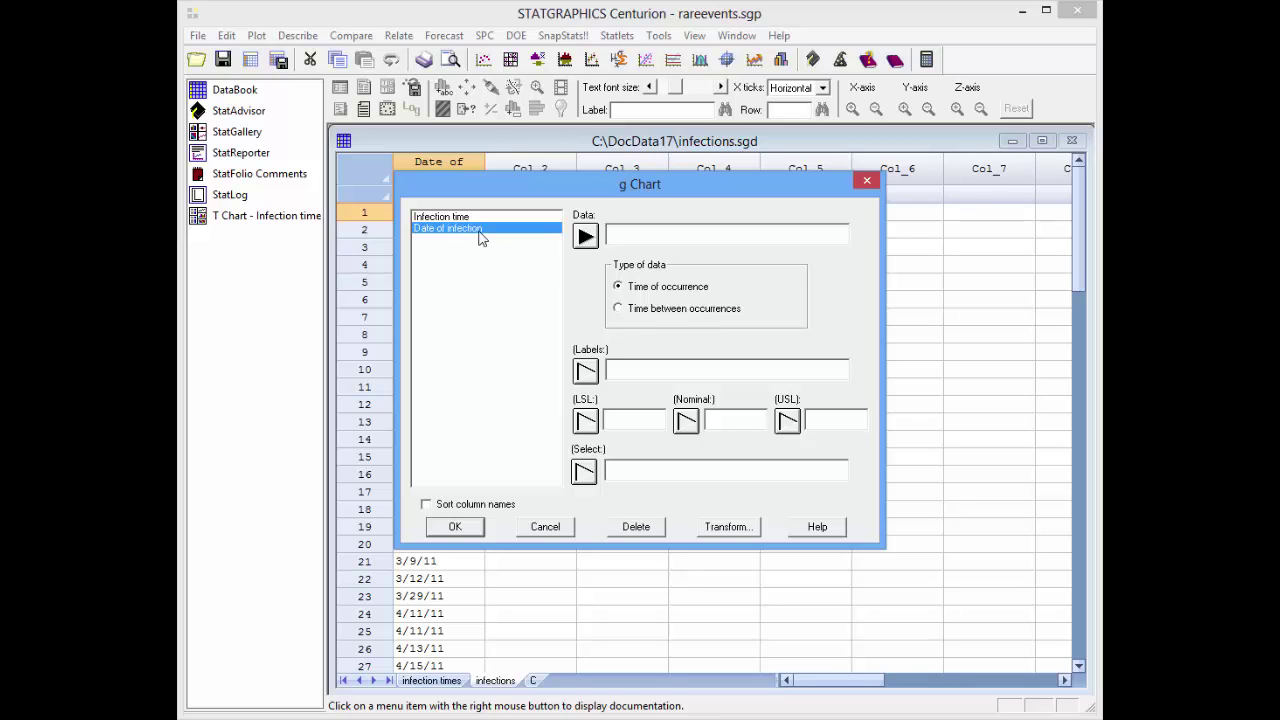
left_click(584, 240)
left_click(470, 530)
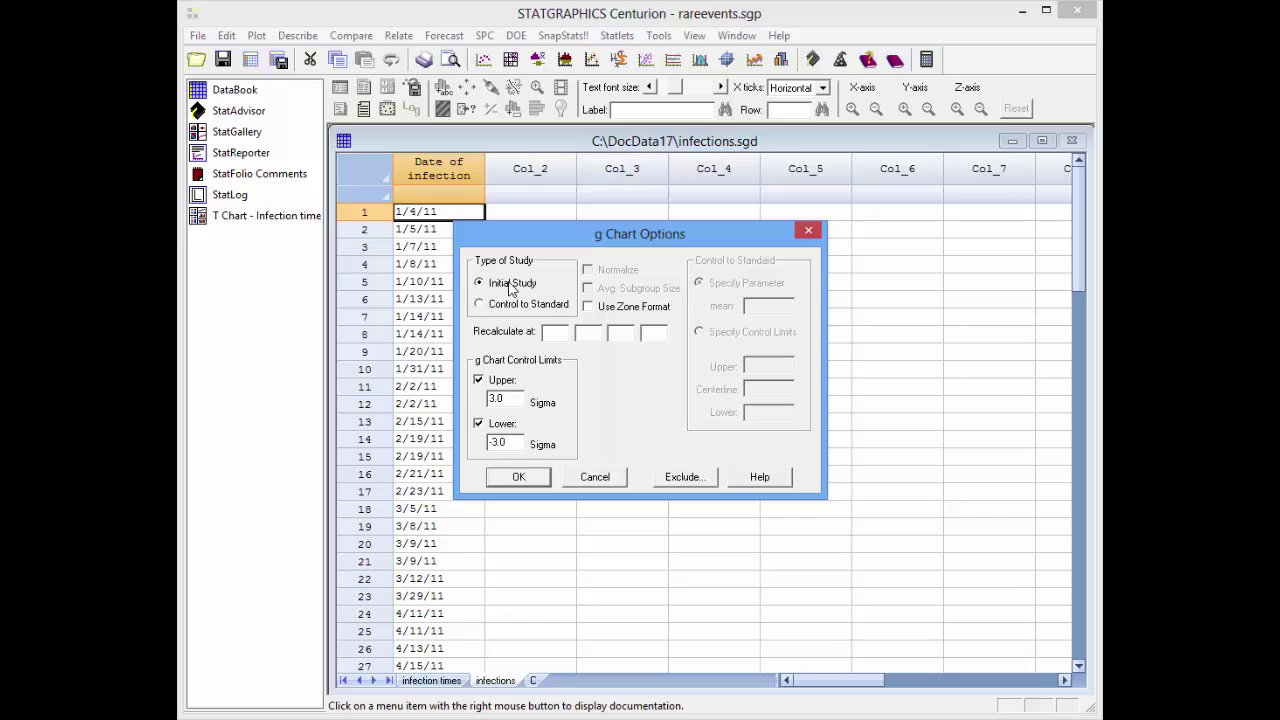
Keep the g chart as an Initial Study and generate it together with its Analysis Summary.
left_click(507, 308)
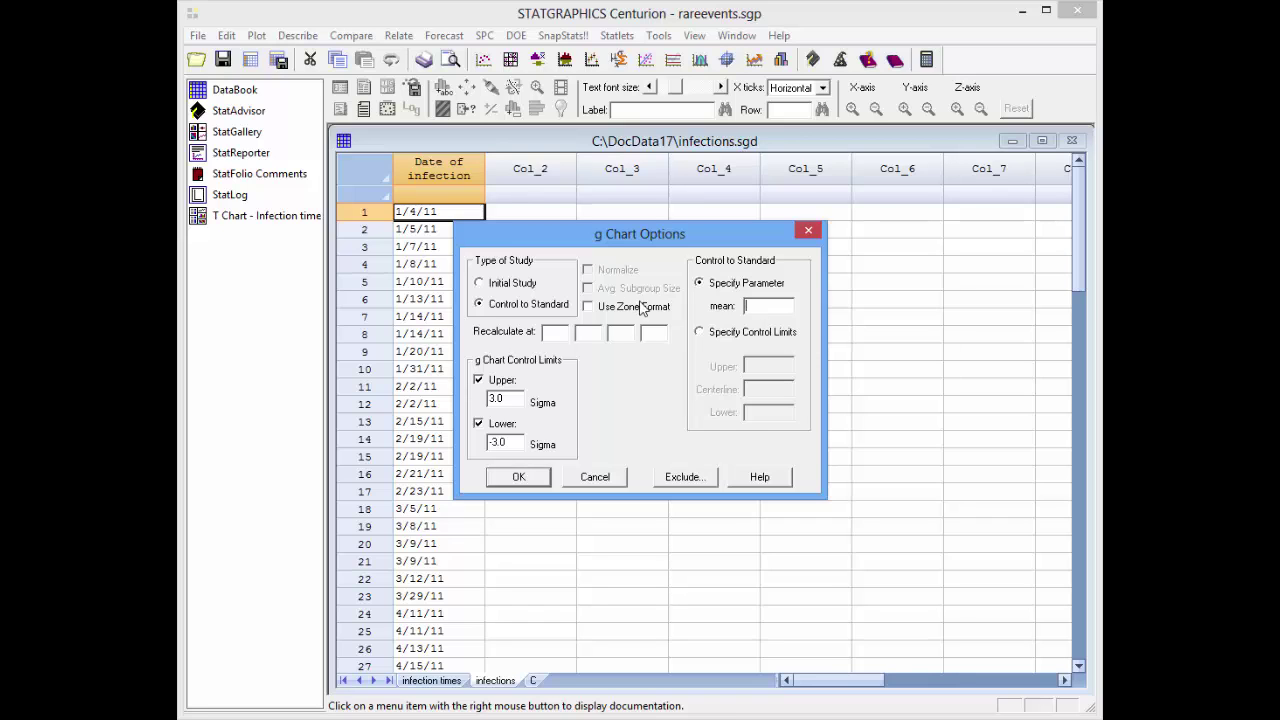
left_click(540, 285)
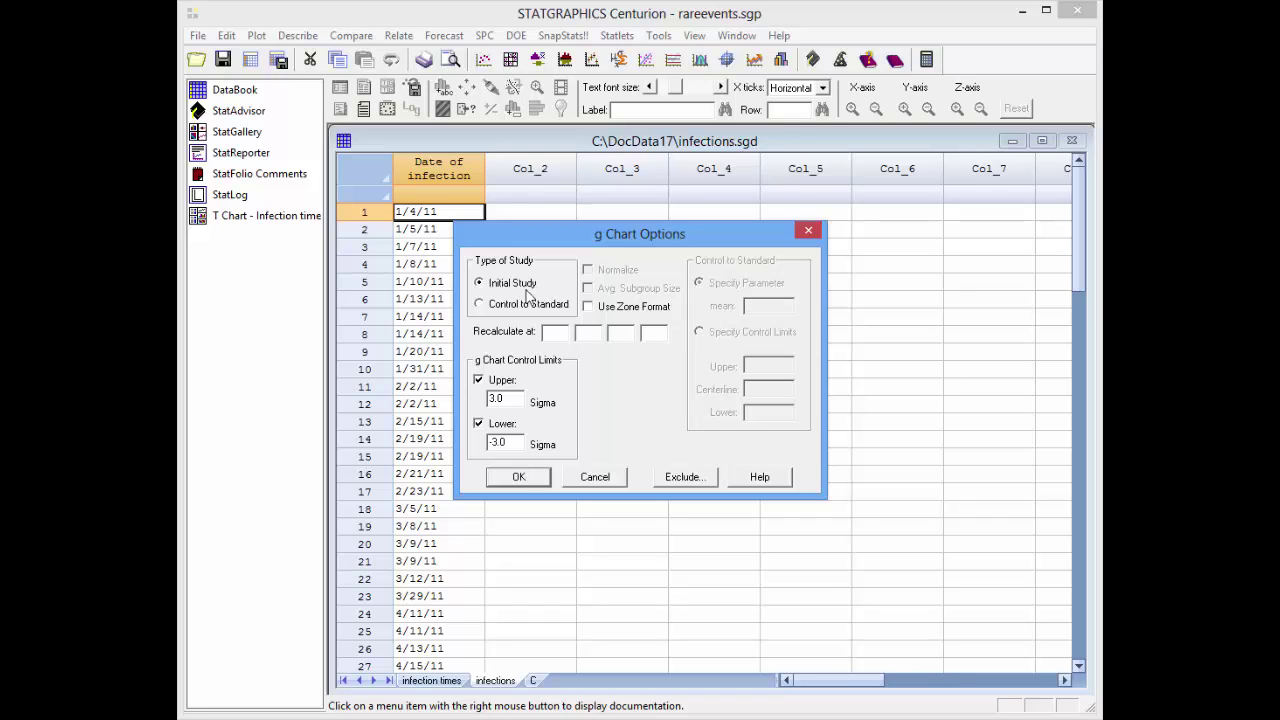
left_click(519, 479)
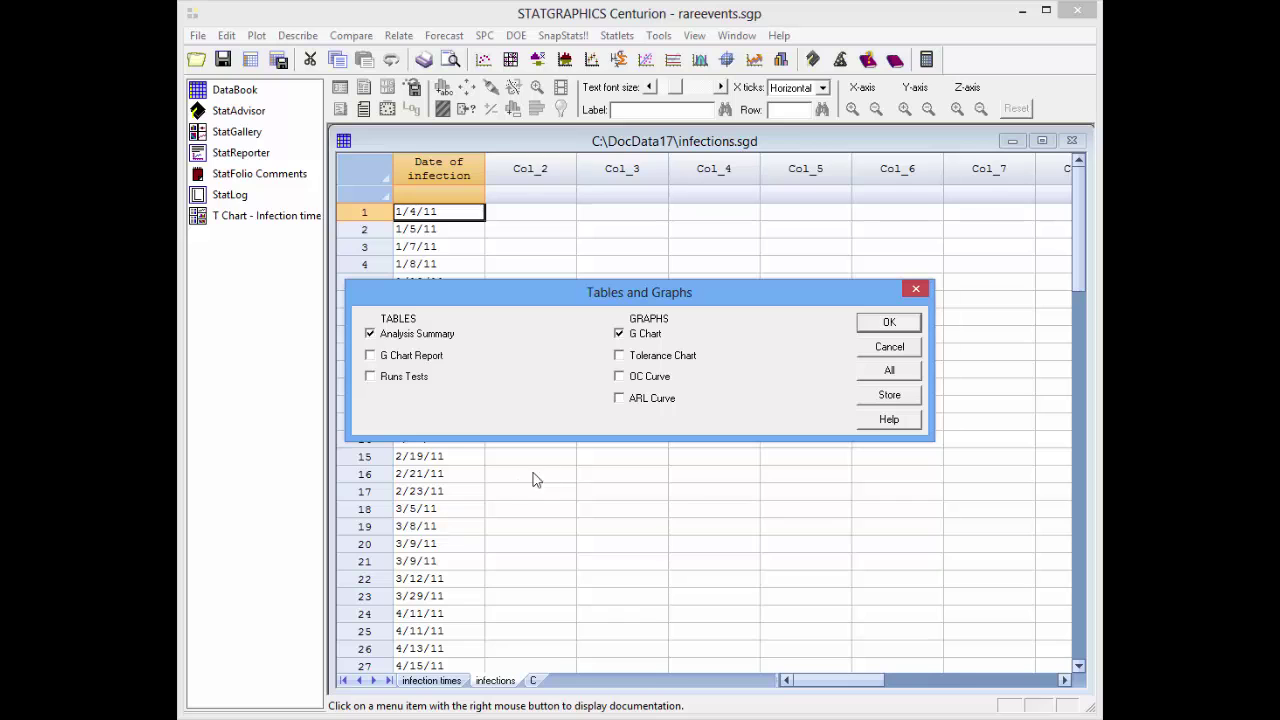
left_click(891, 320)
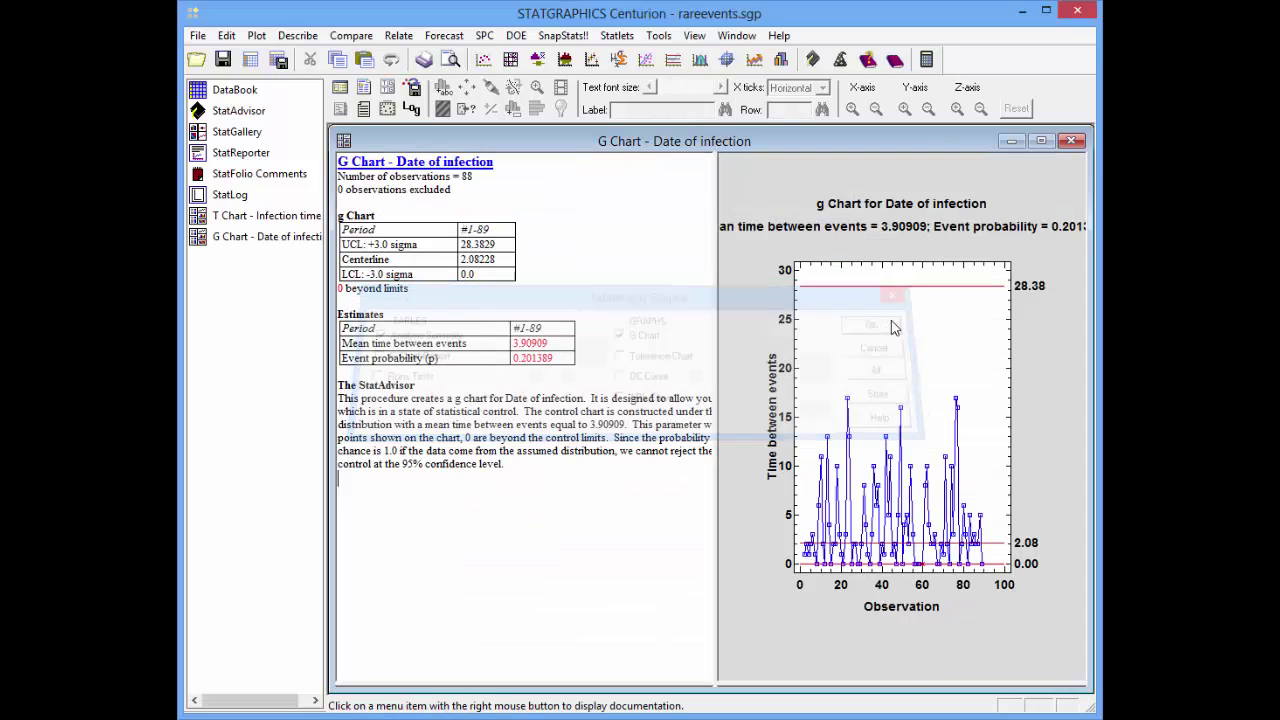
Enlarge the g chart pane and identify the row of the zero-value point just before observation 60.
double_click(1051, 394)
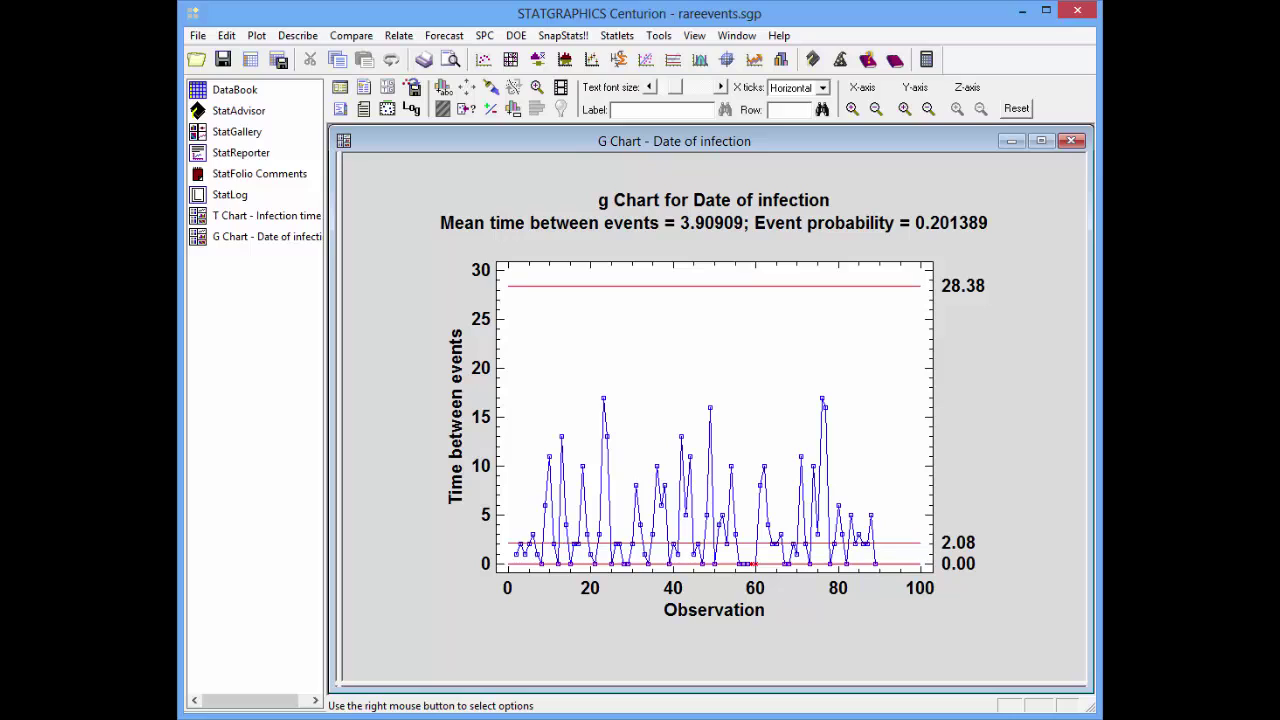
left_click(751, 564)
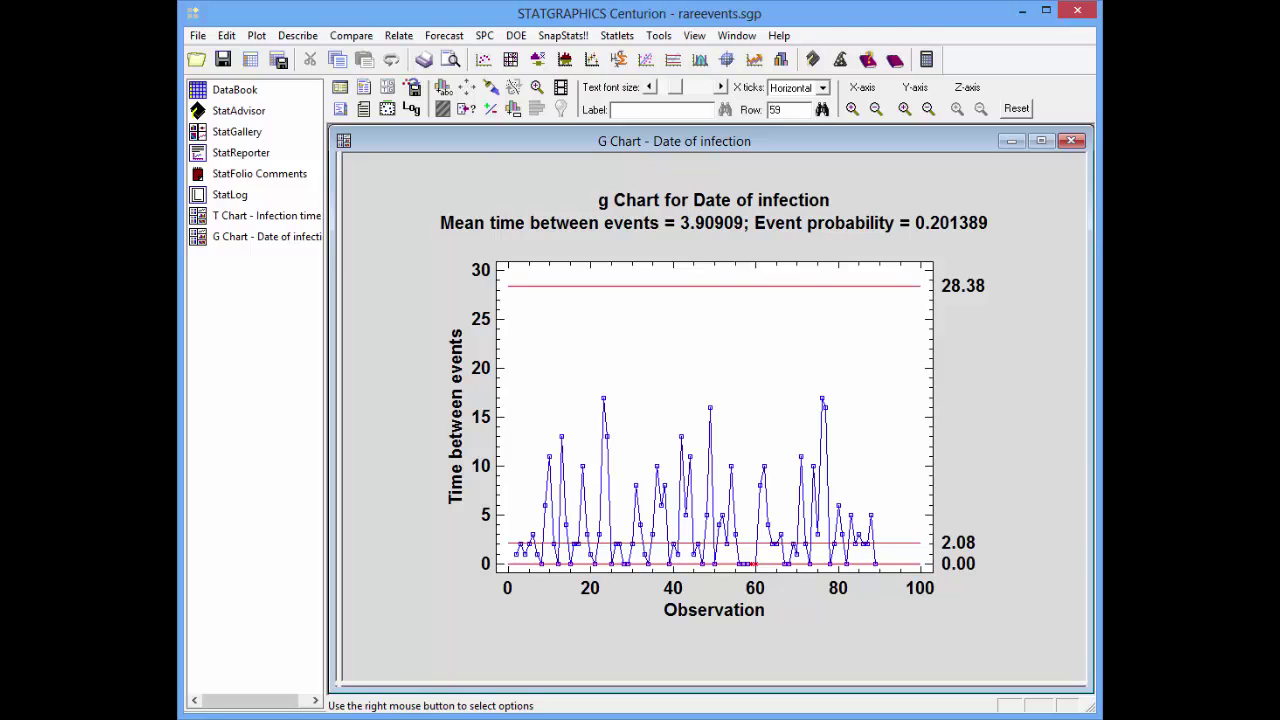